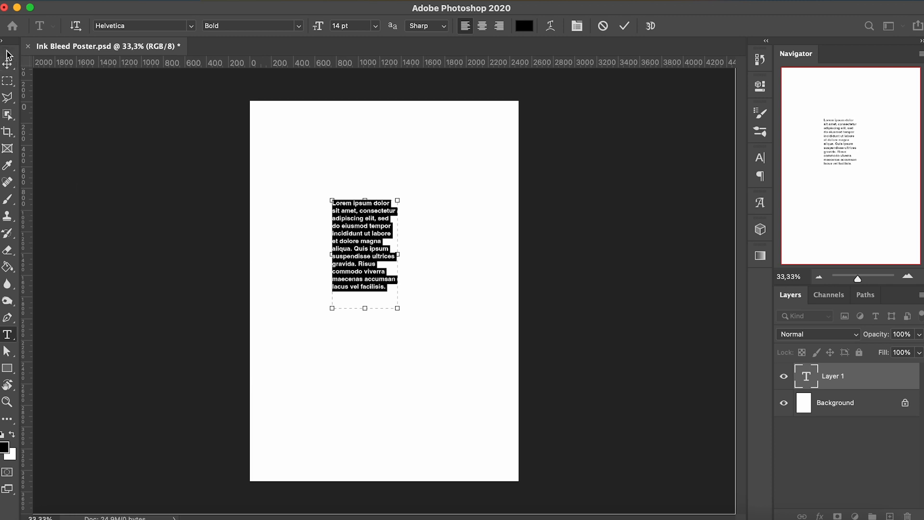
Duplicate the lorem ipsum text block as a second column beside it and convert both text layers into one smart object.
left_click_drag(369, 228, 439, 280)
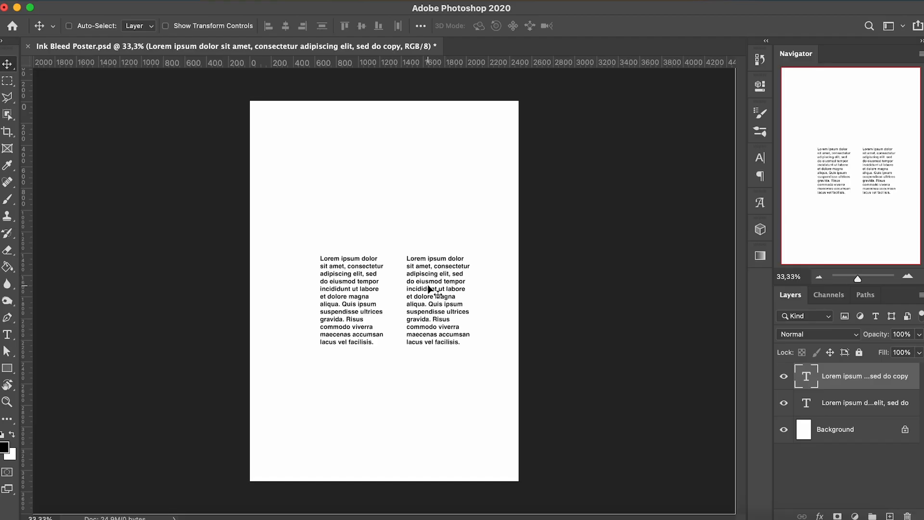
left_click(856, 411, "shift")
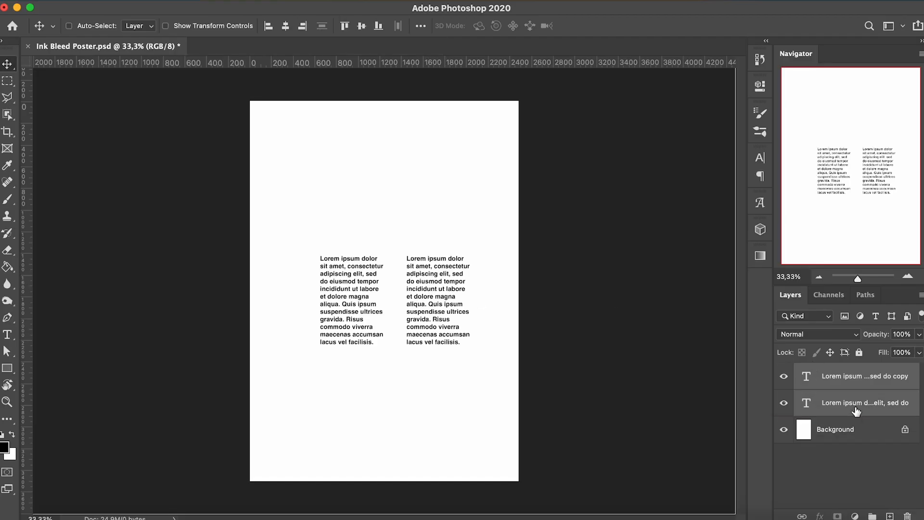
right_click(856, 410)
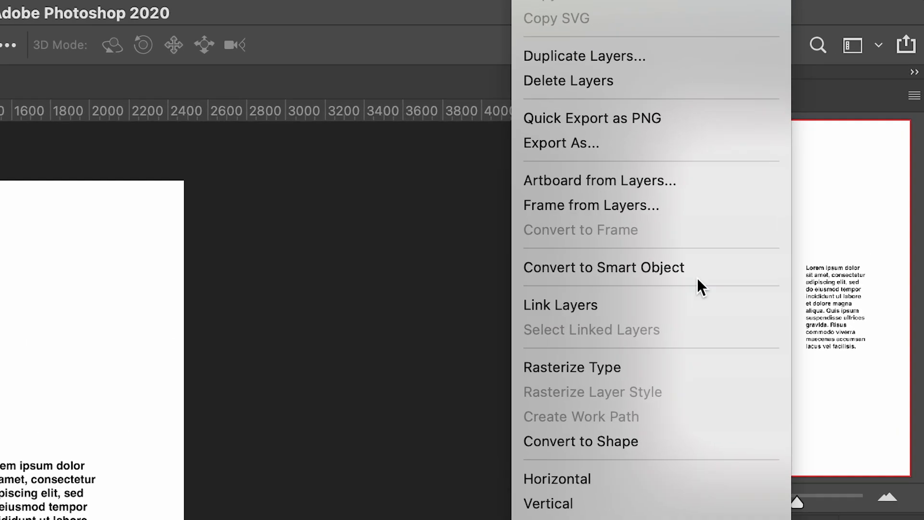
left_click(802, 154)
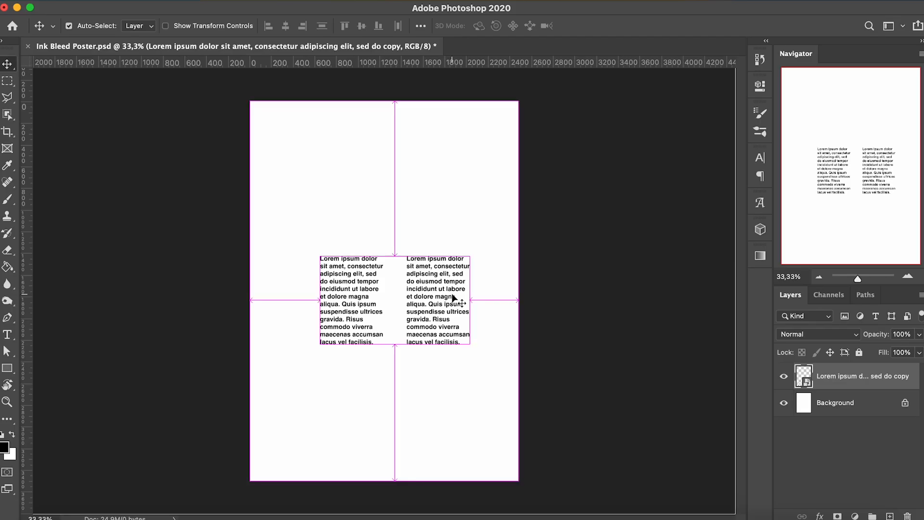
Centre the text smart object horizontally and vertically on the poster canvas, leaving no selection active.
key("super+a")
left_click(286, 25)
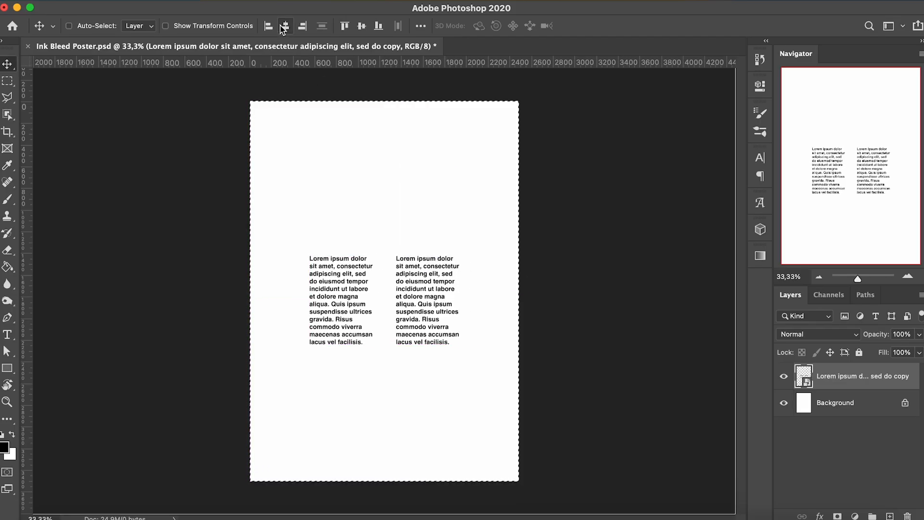
left_click(361, 26)
key("super+d")
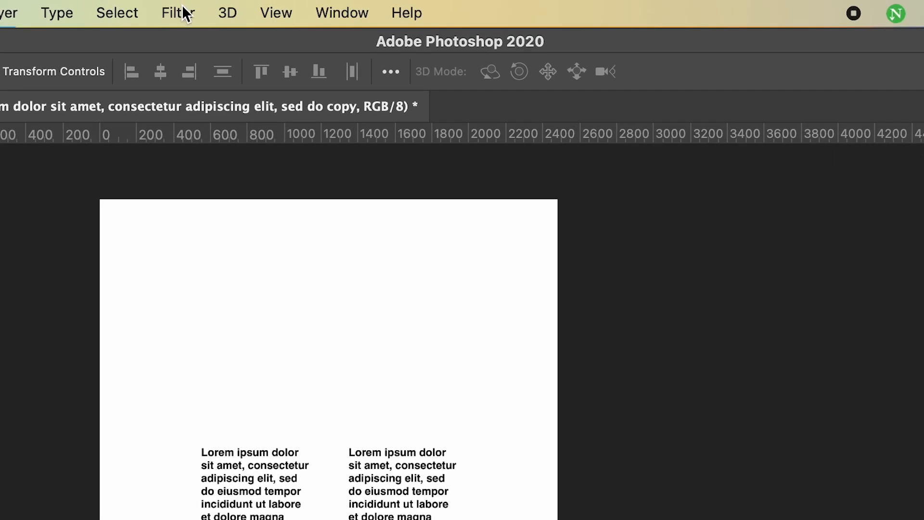
Start a Field Blur on the text, placing its pin between the column tops and a 0 px pin between the column bottoms.
left_click(185, 13)
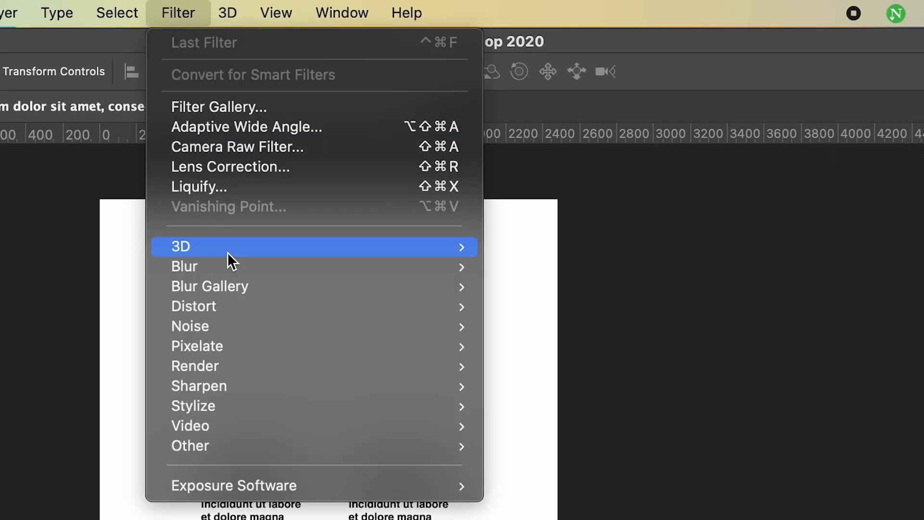
mouse_move(239, 290)
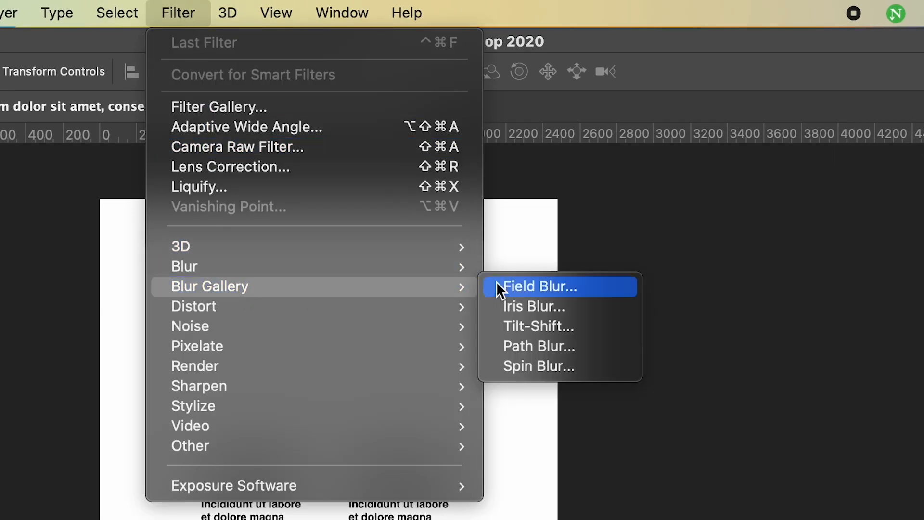
left_click(540, 284)
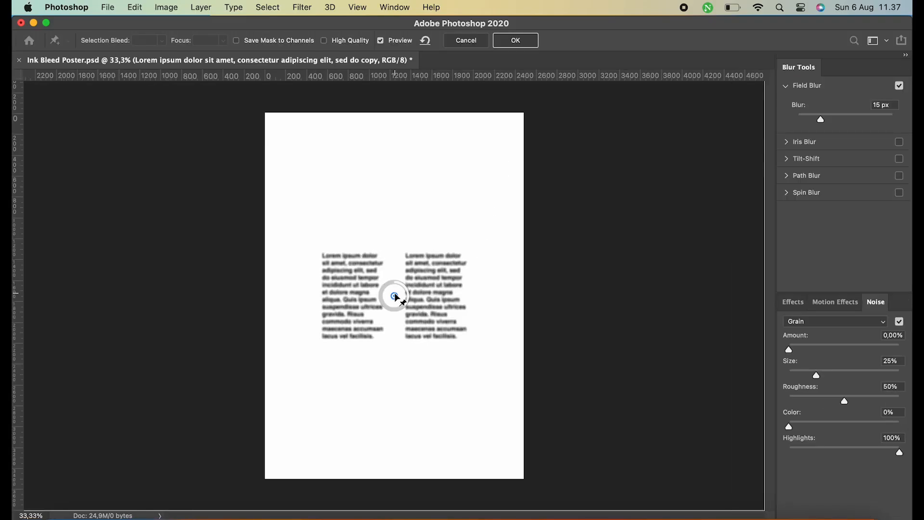
left_click_drag(395, 297, 396, 267)
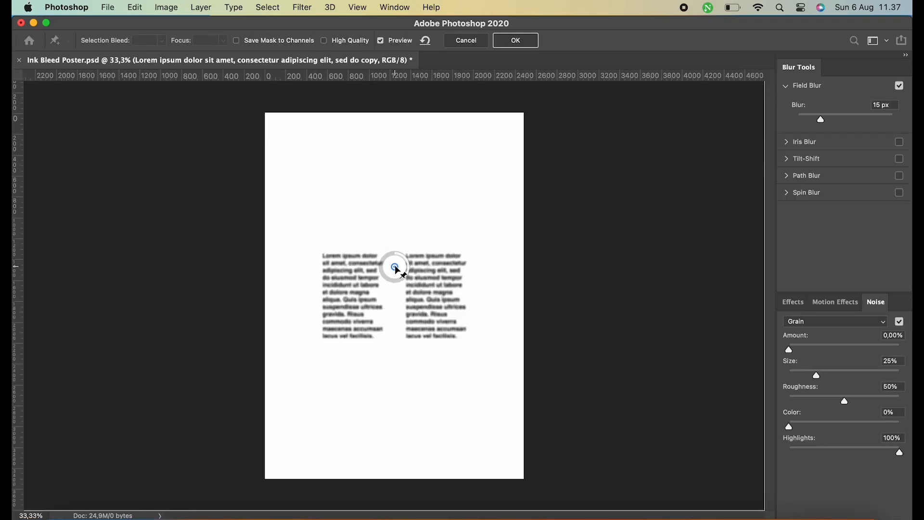
left_click(394, 334)
left_click(880, 105)
type("0")
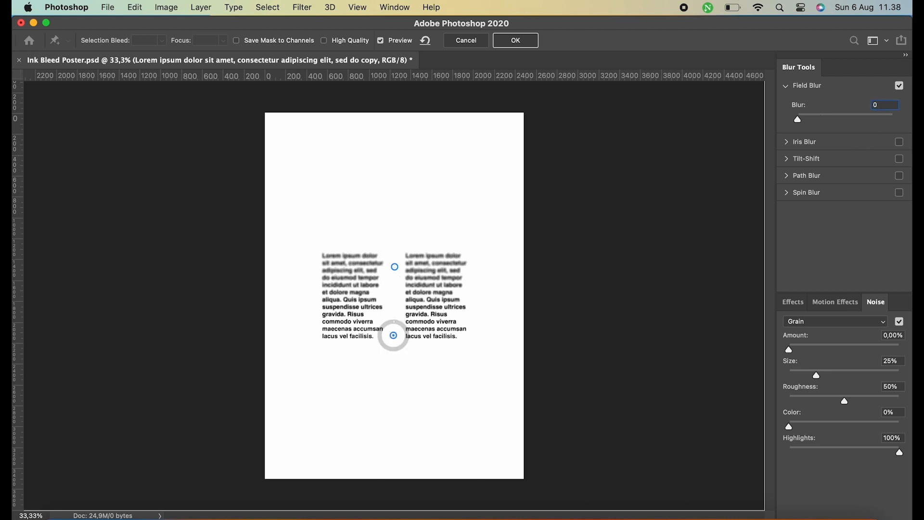
Add 0 px blur pins at the upper outer edges of both columns, lower the upper centre pin slightly and apply the Field Blur.
left_click(468, 270)
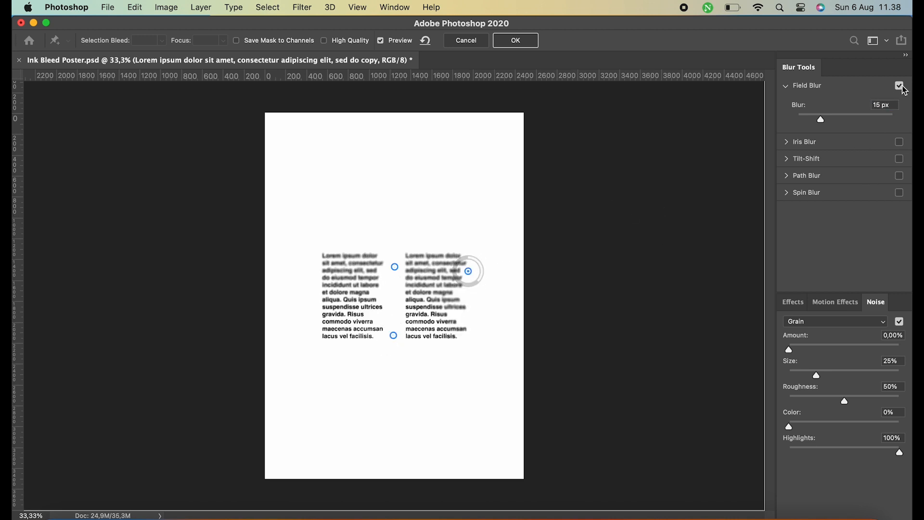
type("0")
left_click(323, 270)
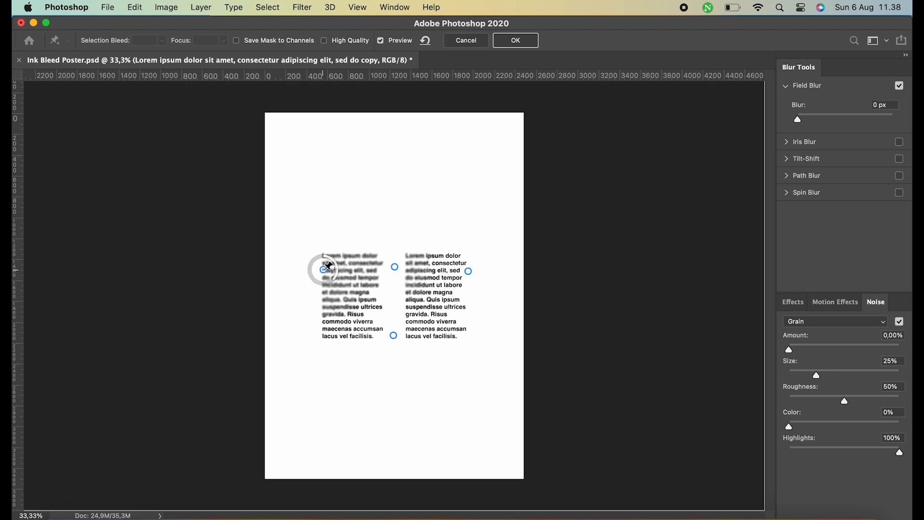
type("0")
left_click(395, 266)
left_click_drag(396, 276, 397, 284)
left_click(515, 40)
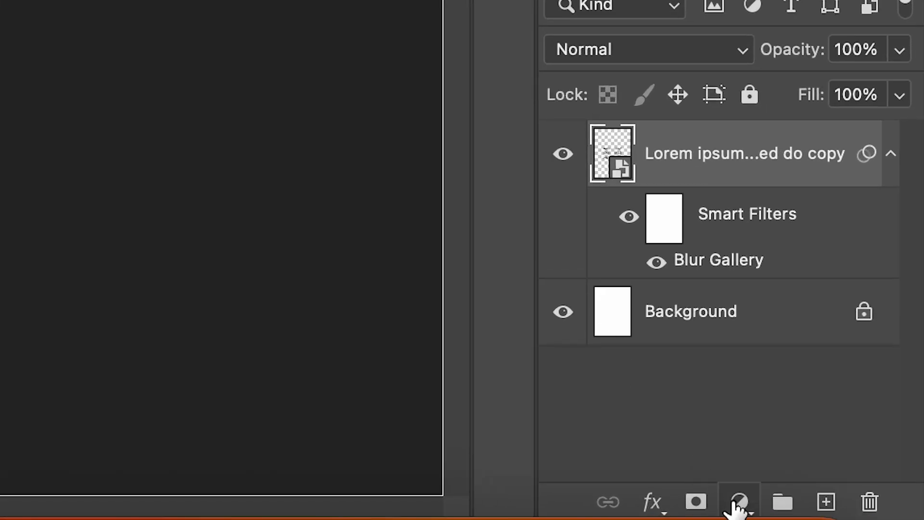
Add a Threshold adjustment layer above the text with its threshold level set to 209.
left_click(738, 503)
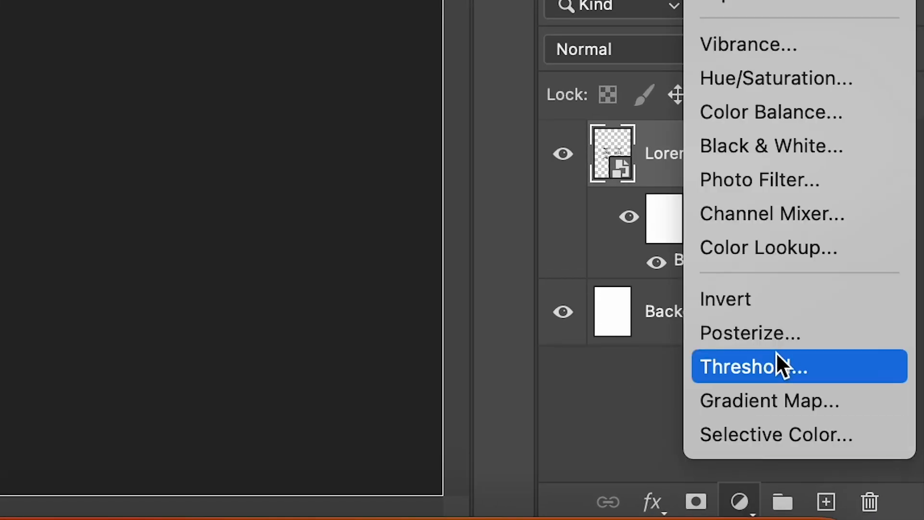
left_click(782, 364)
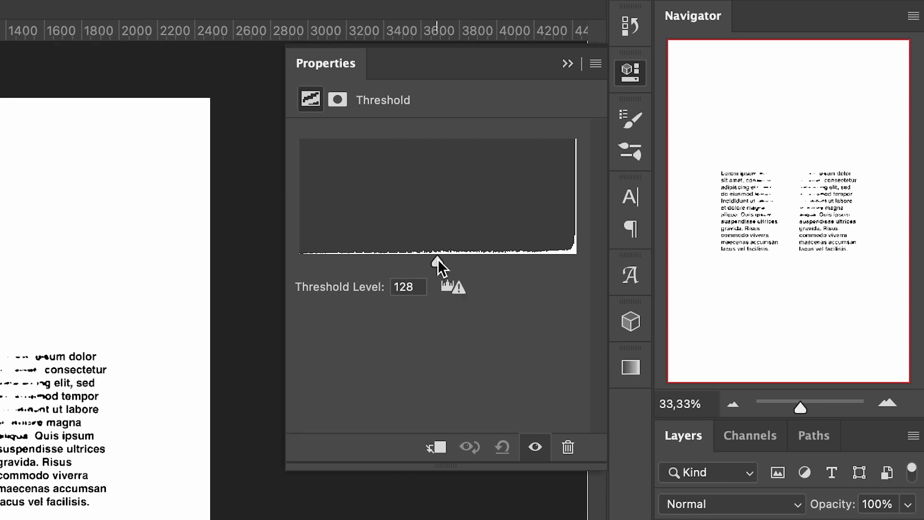
left_click_drag(438, 259, 545, 262)
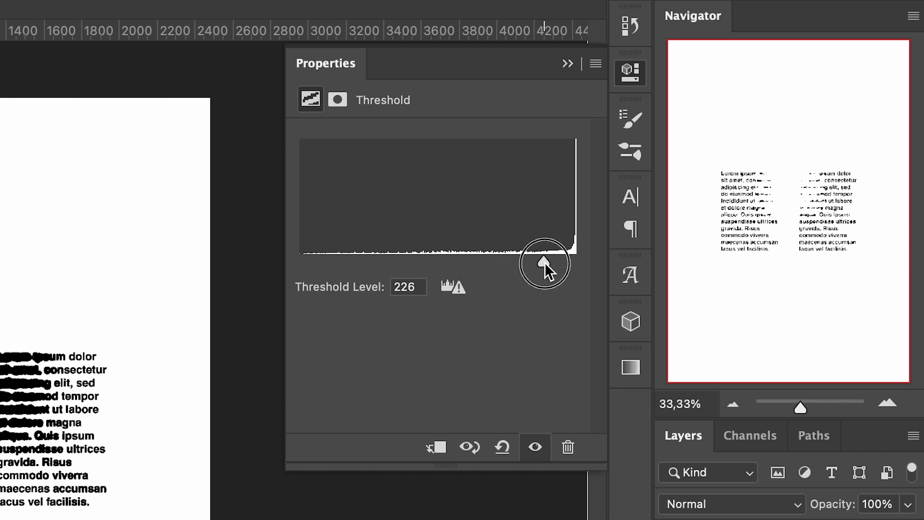
left_click_drag(545, 262, 527, 260)
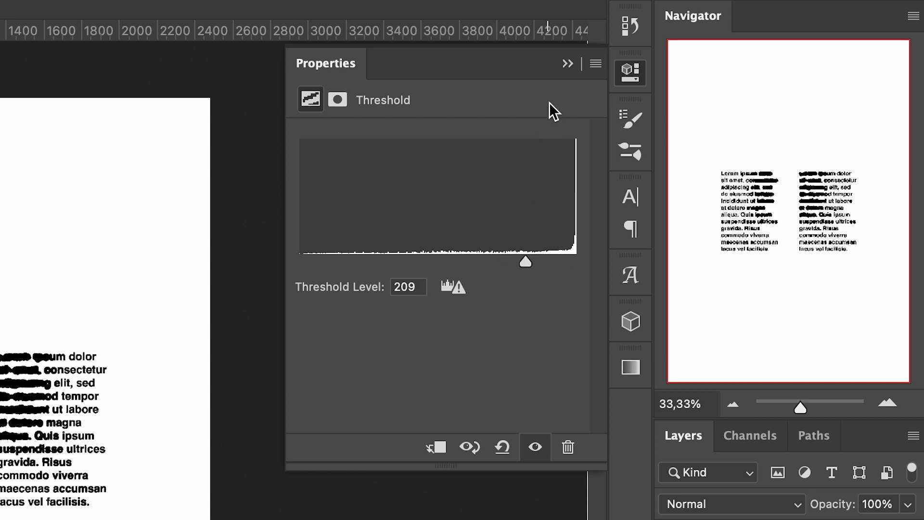
left_click(567, 69)
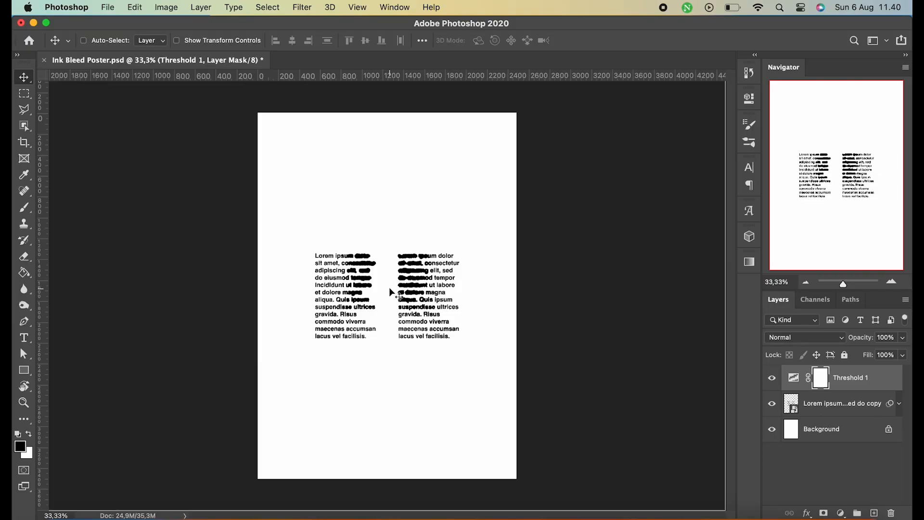
Duplicate the blurred text smart object layer and hide the original below it.
right_click(862, 407)
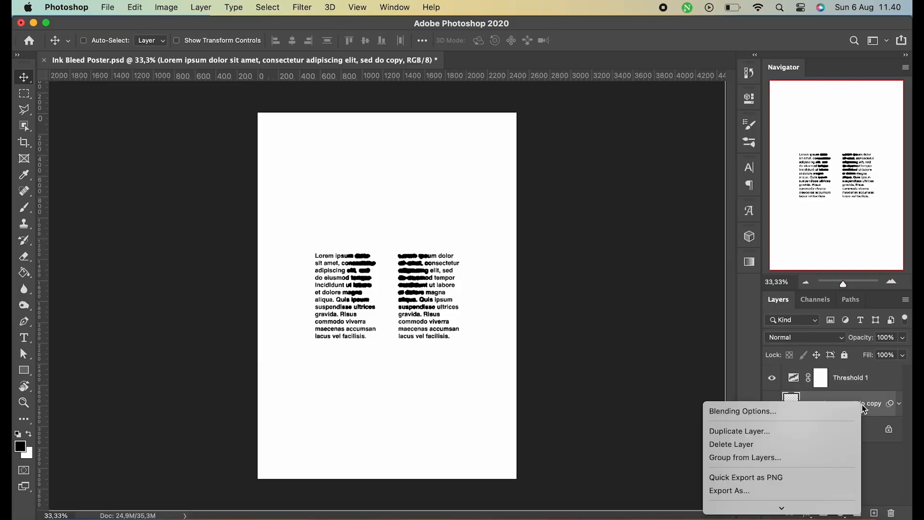
left_click(803, 431)
left_click(582, 223)
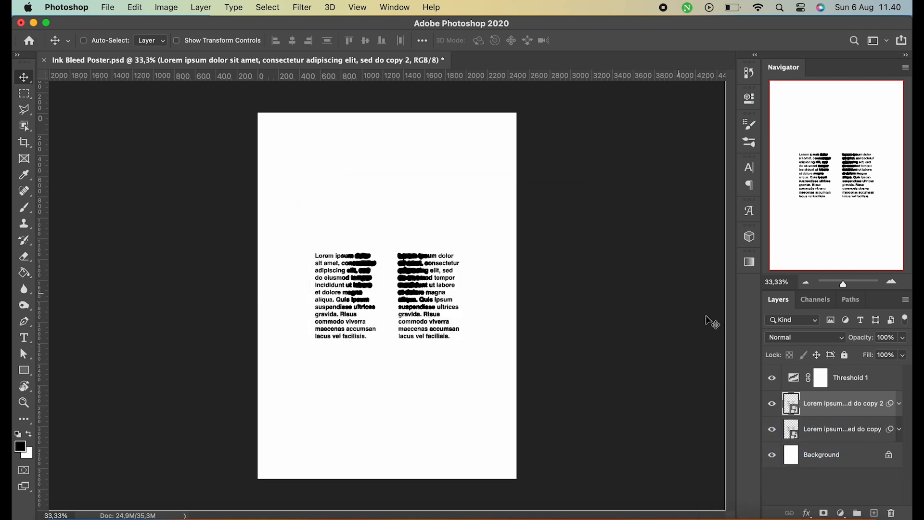
left_click(772, 433)
Delete the Blur Gallery smart filter from the duplicated text layer.
left_click(899, 404)
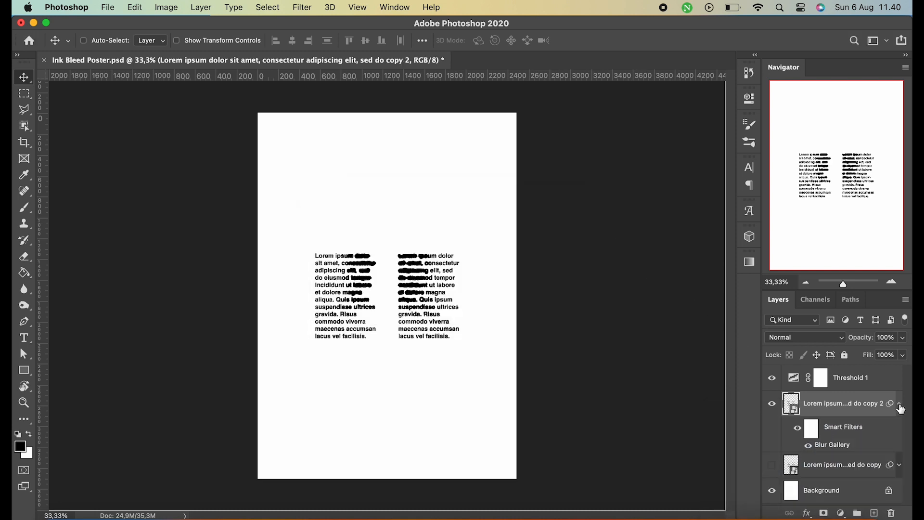
right_click(835, 448)
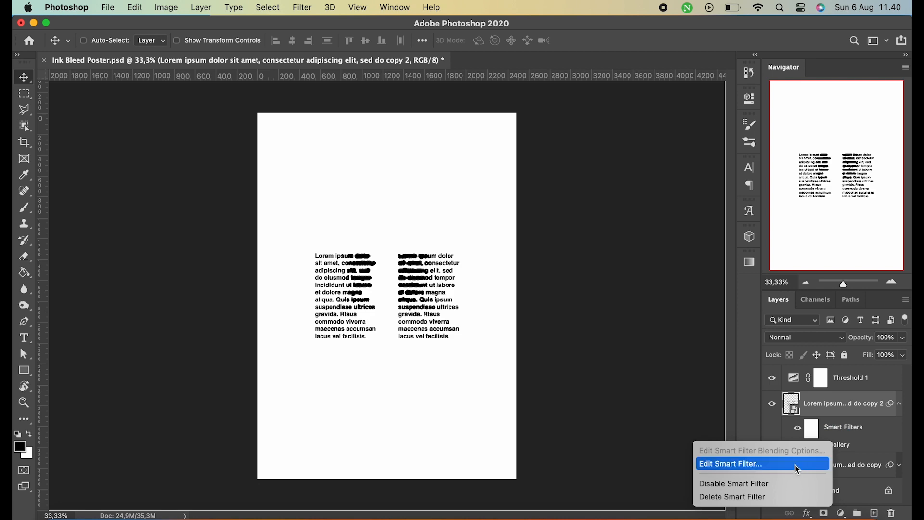
left_click(790, 497)
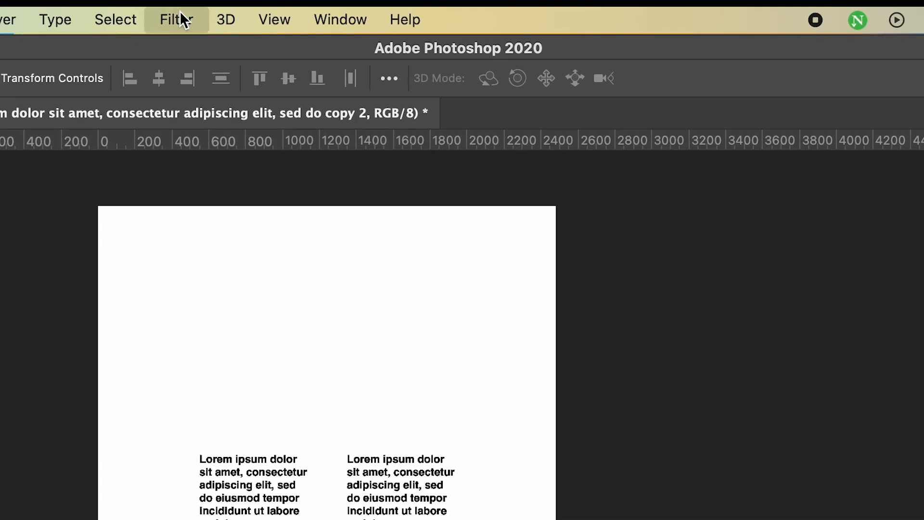
Apply a Gaussian Blur to the duplicated text layer, raising the radius so the letters bleed together.
left_click(303, 7)
mouse_move(235, 273)
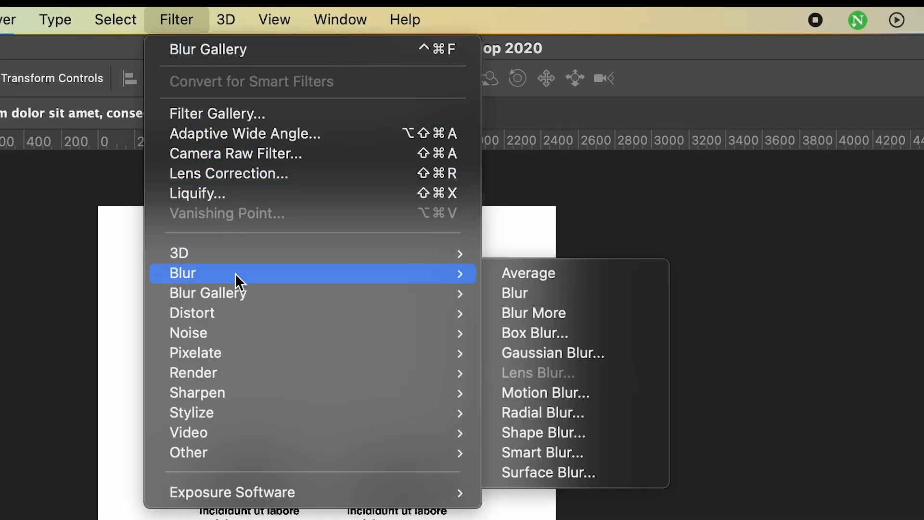
left_click(605, 353)
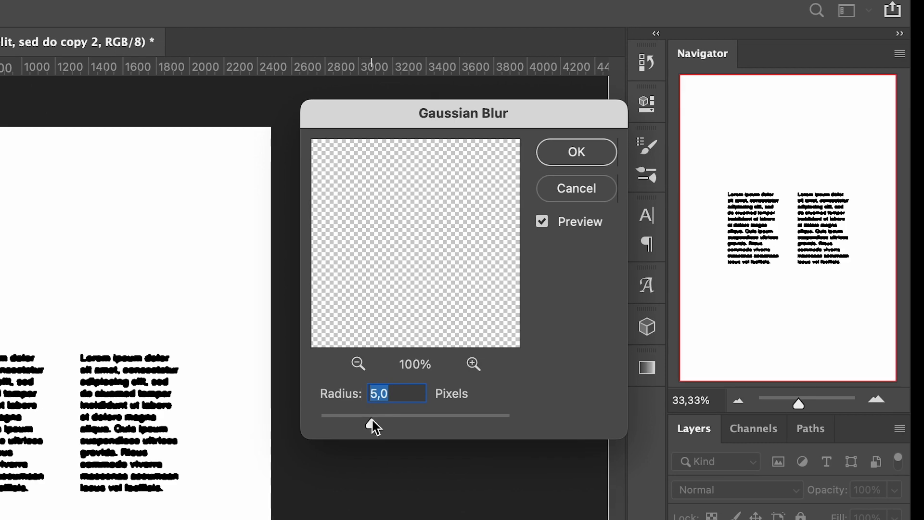
left_click_drag(579, 296, 579, 295)
left_click_drag(374, 427, 389, 430)
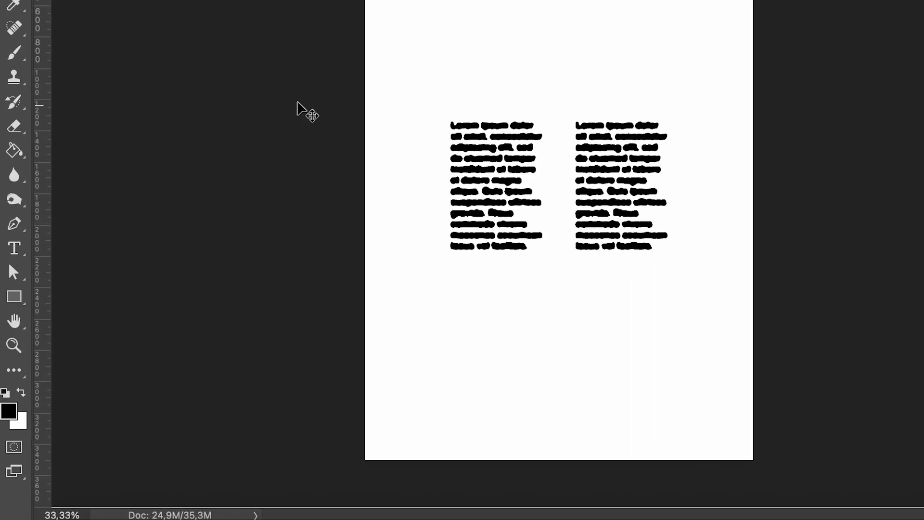
Fill the duplicated layer's smart filter mask with black using the Paint Bucket tool.
left_click(16, 152)
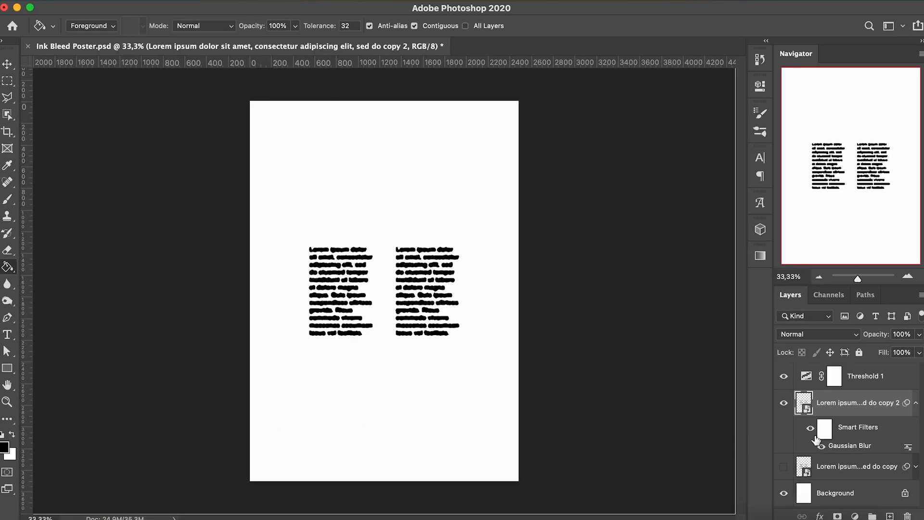
left_click(824, 436)
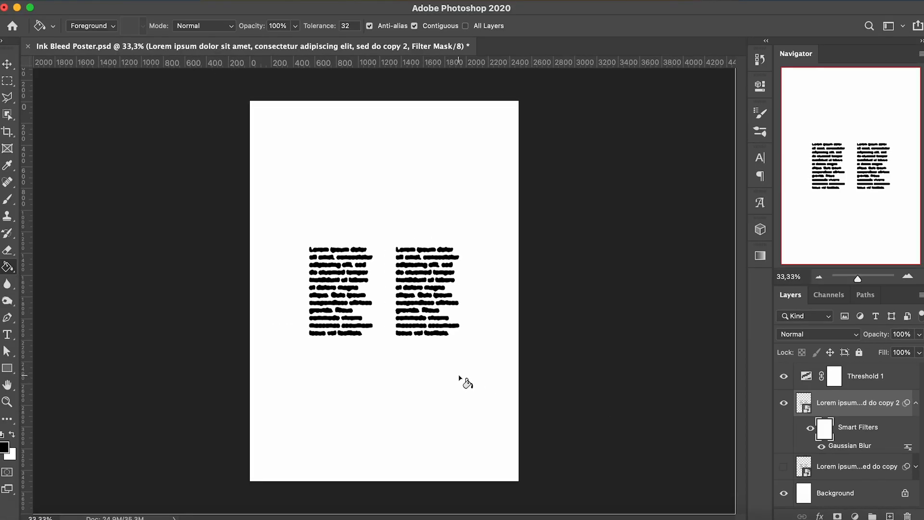
left_click(459, 378)
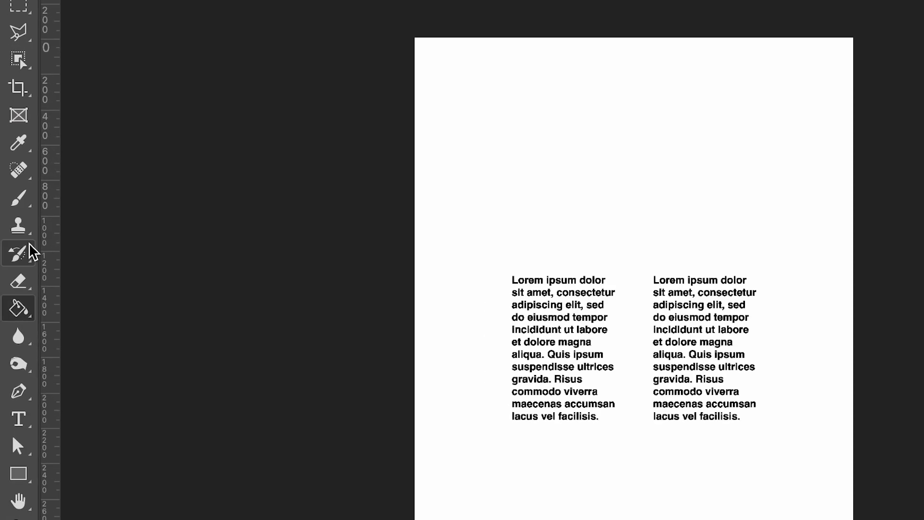
Paint white on the filter mask over the upper inner parts of both columns with a soft 600 px brush at 55% opacity.
left_click(19, 204)
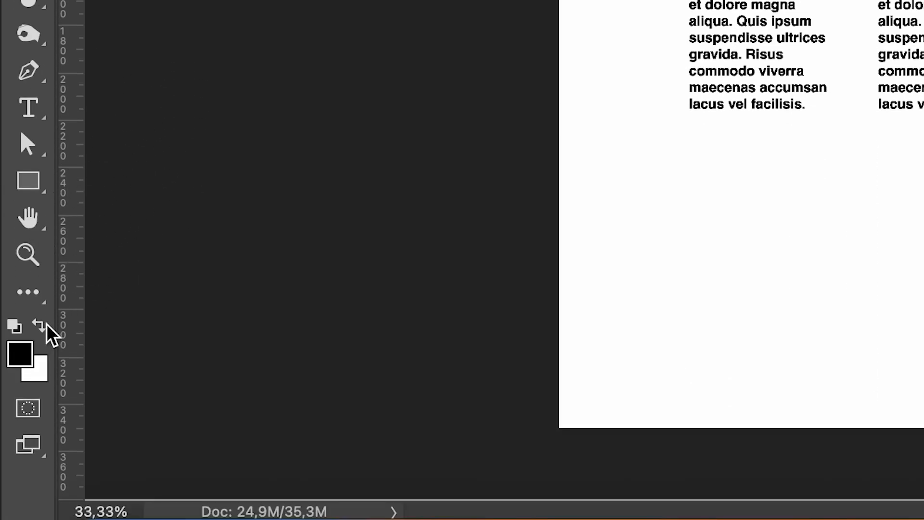
left_click(38, 325)
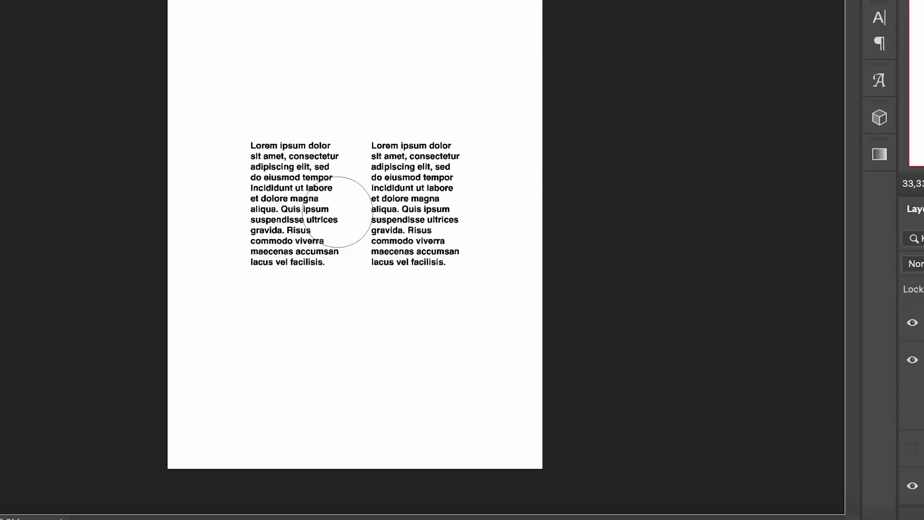
right_click(372, 297)
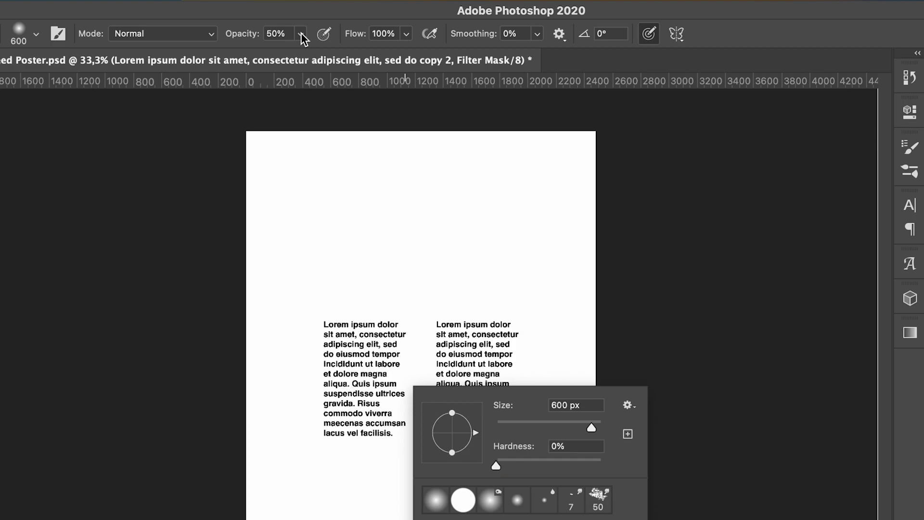
left_click(291, 25)
left_click_drag(329, 95, 339, 97)
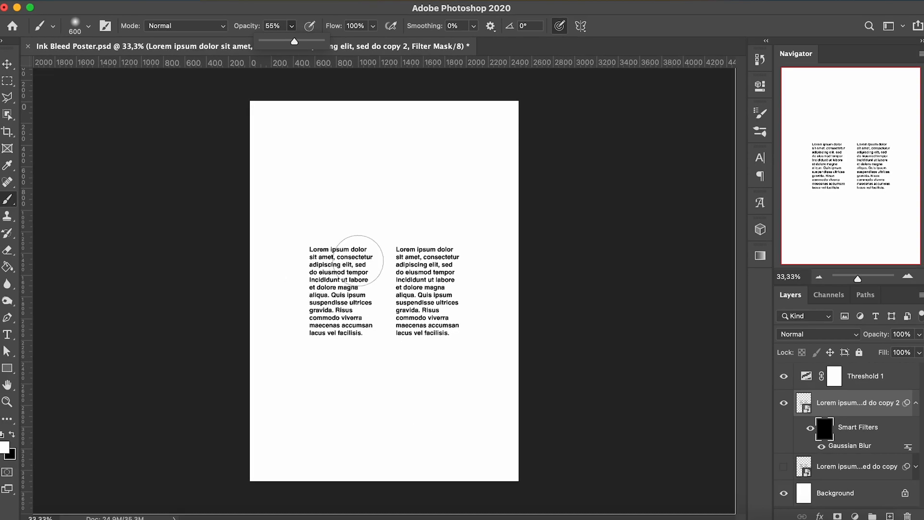
left_click(362, 263)
mouse_move(335, 206)
left_mouse_down()
mouse_move(230, 120)
mouse_move(400, 166)
mouse_move(455, 99)
mouse_move(441, 127)
left_mouse_up()
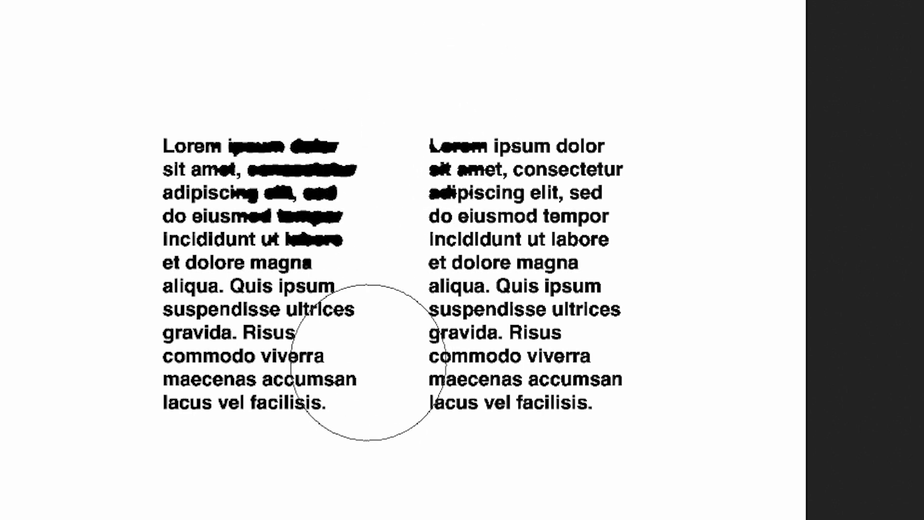
Enlarge the brush and paint more white on the filter mask over the columns' outer edges and last lines.
left_click_drag(361, 107, 359, 163)
key("bracketright")
key("bracketright")
key("bracketright")
key("bracketright")
key("bracketright")
key("bracketright")
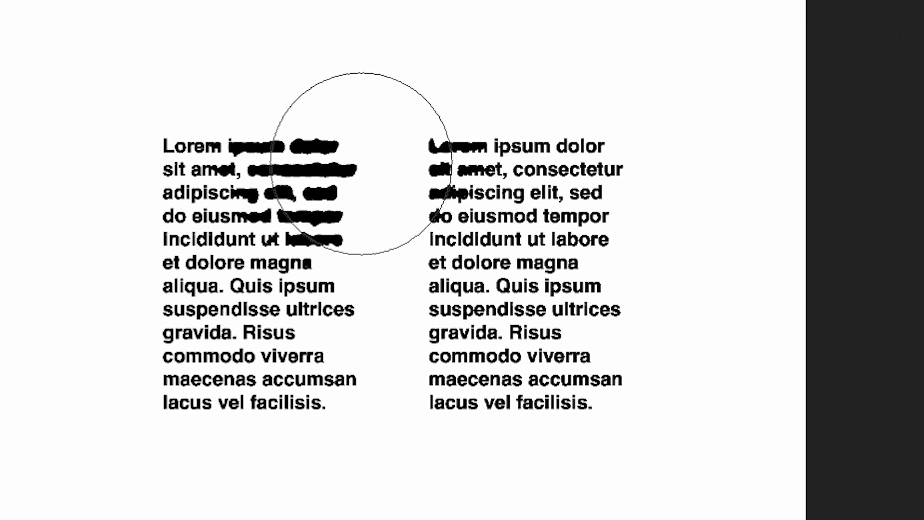
left_click_drag(361, 519, 361, 519)
left_click(743, 266)
mouse_move(37, 300)
left_mouse_down()
mouse_move(10, 299)
mouse_move(21, 330)
left_mouse_up()
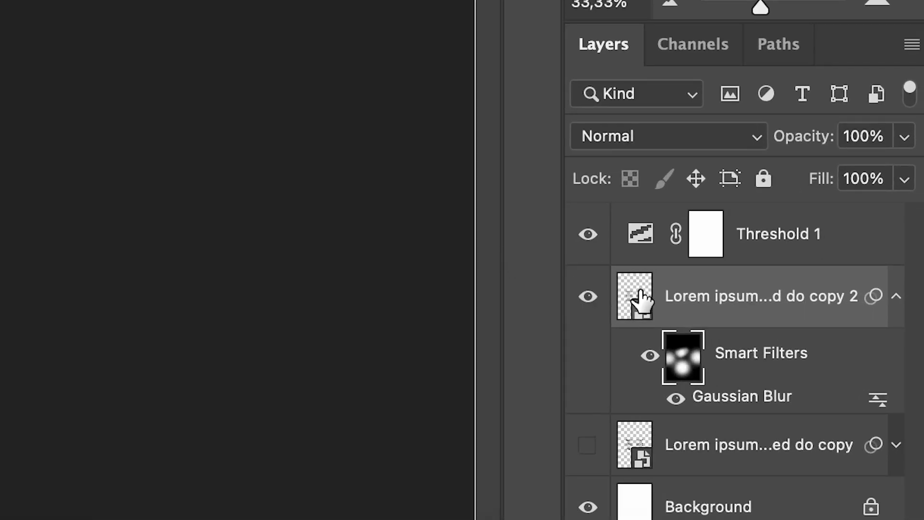
Open the duplicated layer's smart object contents and add a new empty layer above its two text layers.
double_click(638, 298)
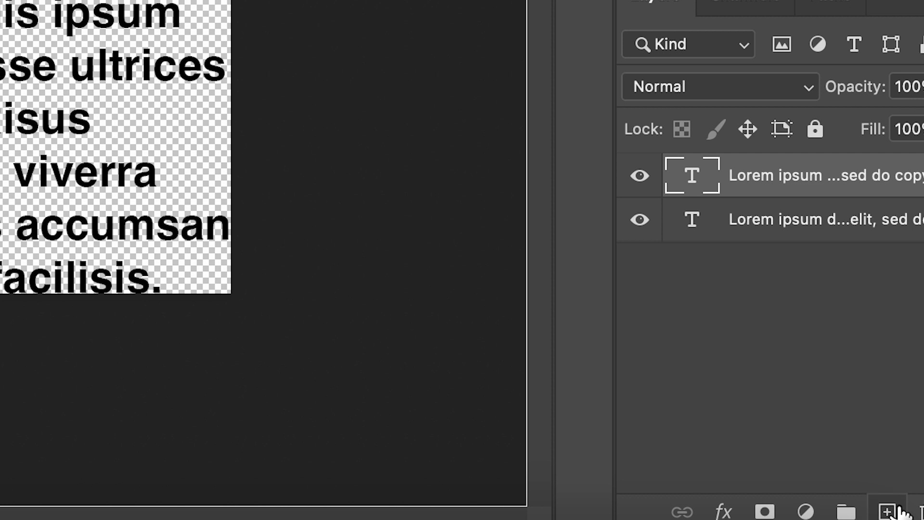
left_click(889, 511)
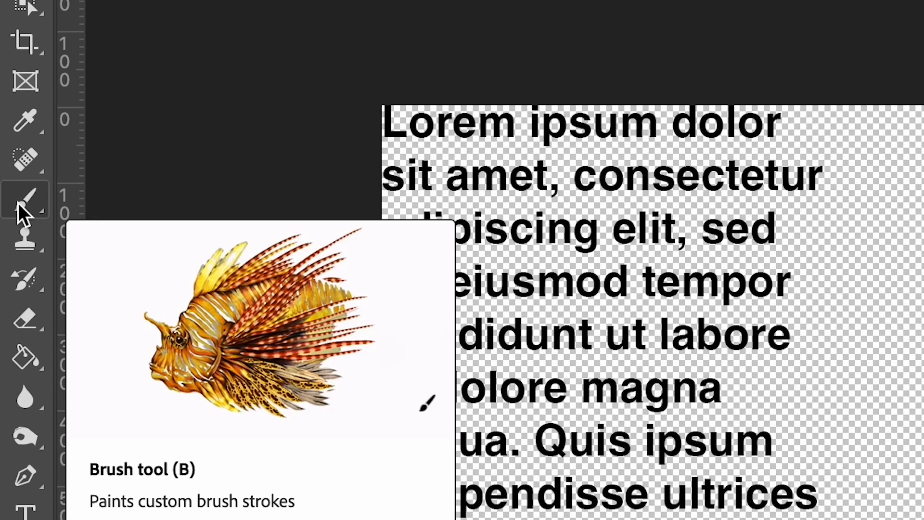
Brush black 20 px strokes at 100% opacity in the first column, linking dolor to consectetur, labore to magna, and Quis to suspendisse.
left_click(5, 201)
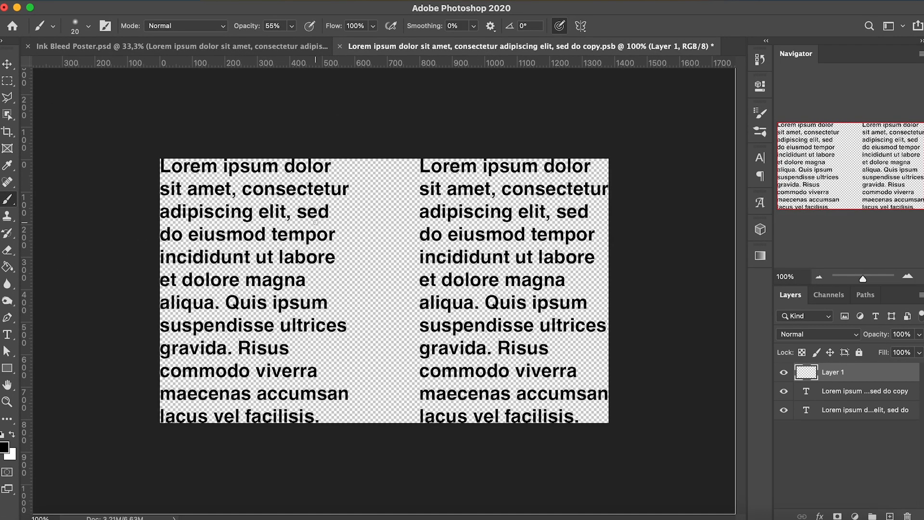
scroll(316, 222, "up", 5)
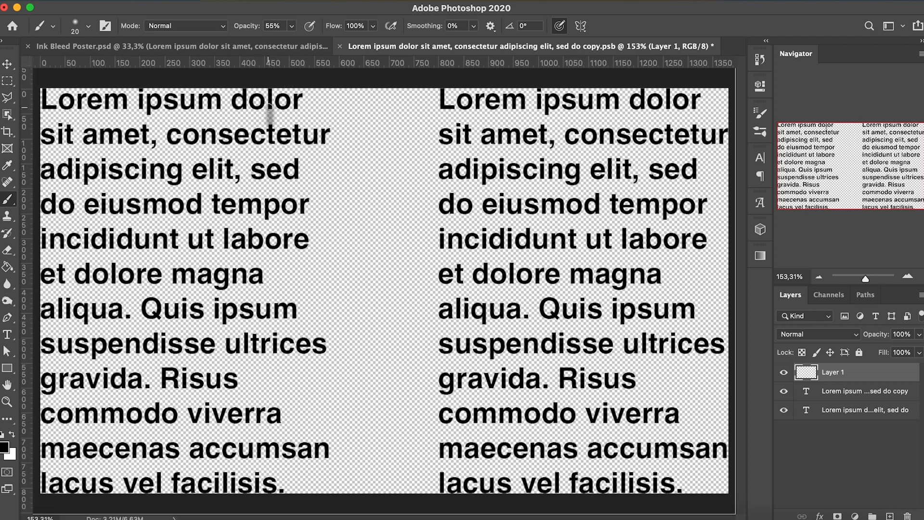
left_click(292, 26)
left_click_drag(294, 32, 320, 50)
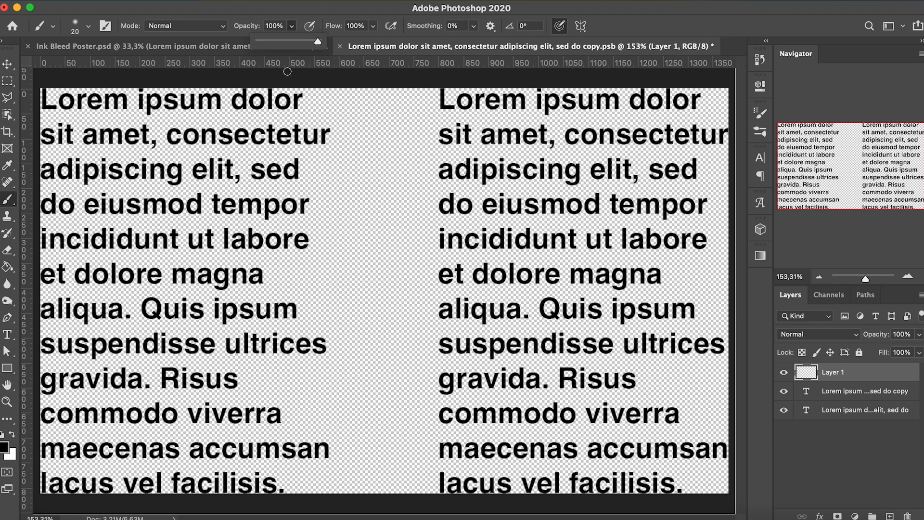
left_click(269, 99)
left_click_drag(270, 108, 270, 133)
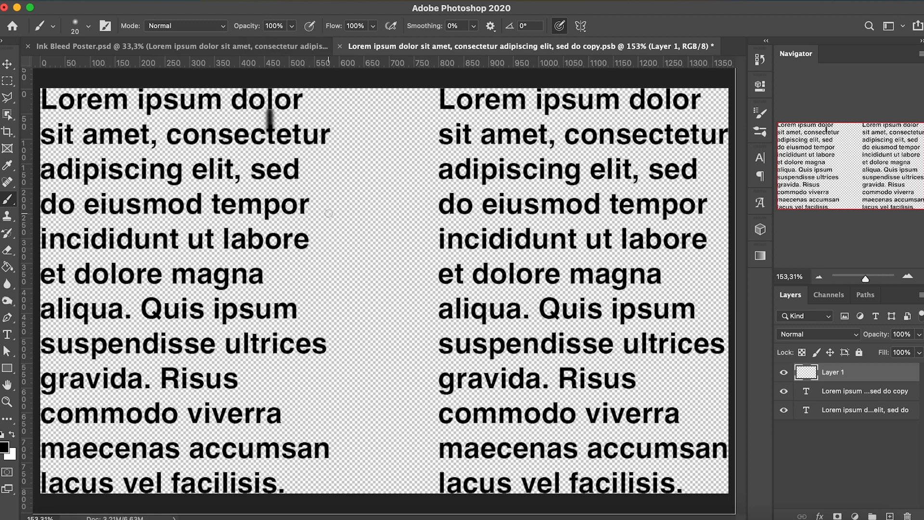
left_click_drag(259, 274, 275, 247)
left_click_drag(164, 334, 155, 314)
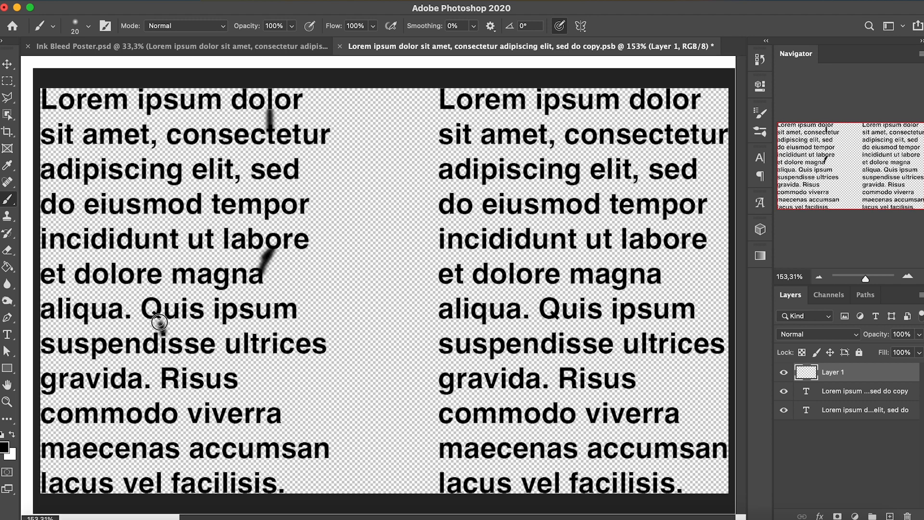
Brush short black strokes in the second column, linking incididunt to dolore and adipiscing to eiusmod, redoing the latter stroke once.
left_click_drag(487, 261, 483, 245)
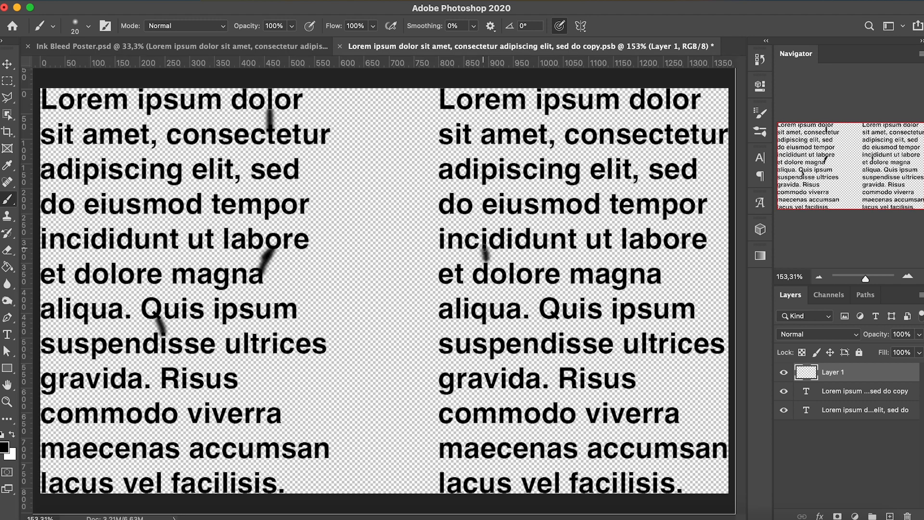
left_click_drag(490, 199, 482, 185)
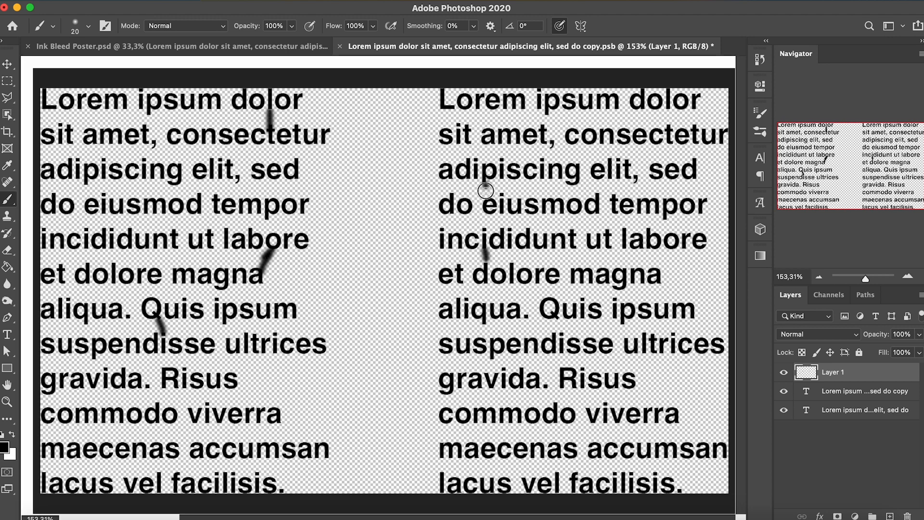
key("super+z")
left_click_drag(482, 195, 484, 180)
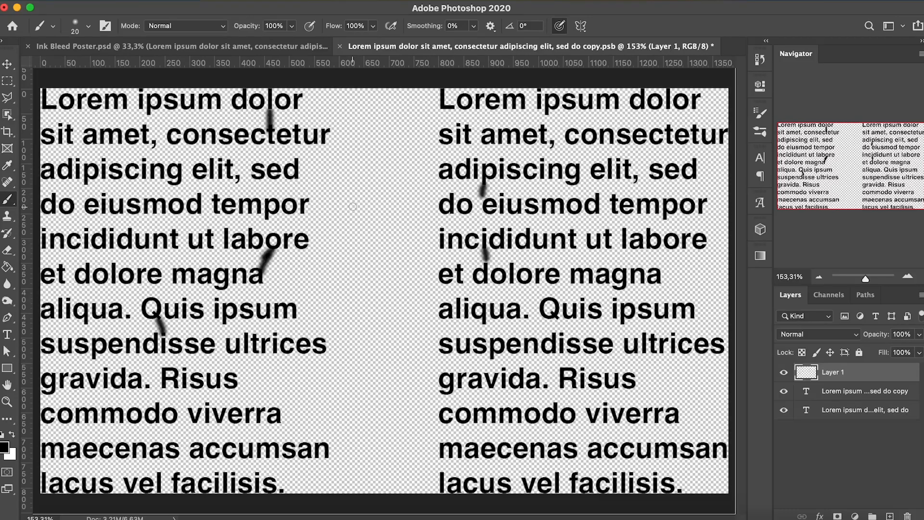
Save the smart object and return to Ink Bleed Poster.psd to inspect the painted strokes up close.
key("super+s")
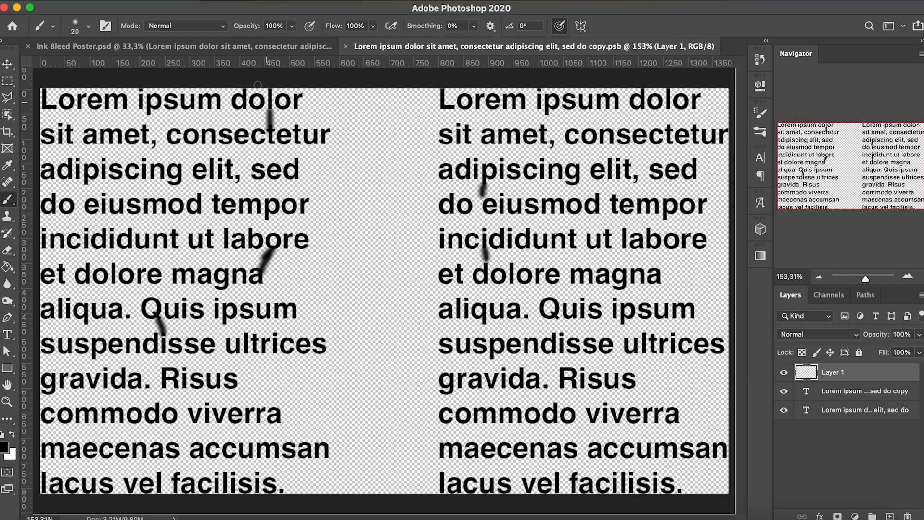
left_click(246, 47)
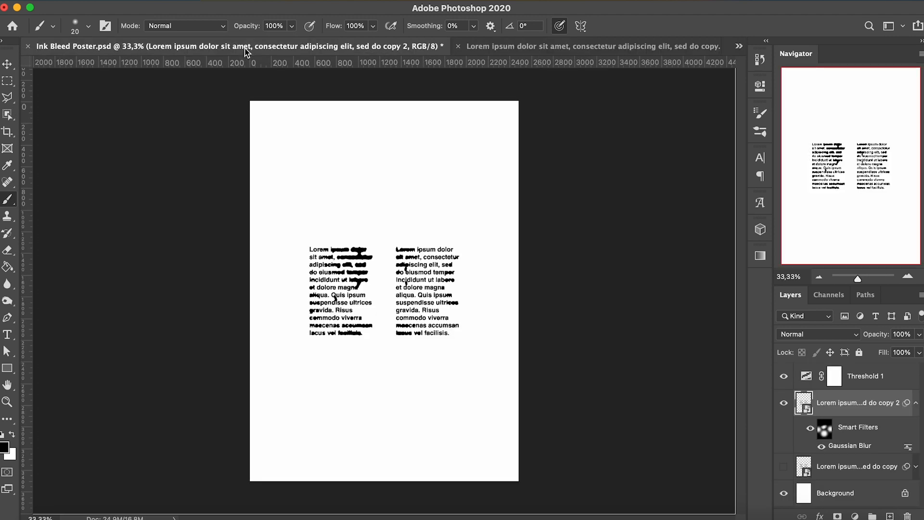
key("super+plus")
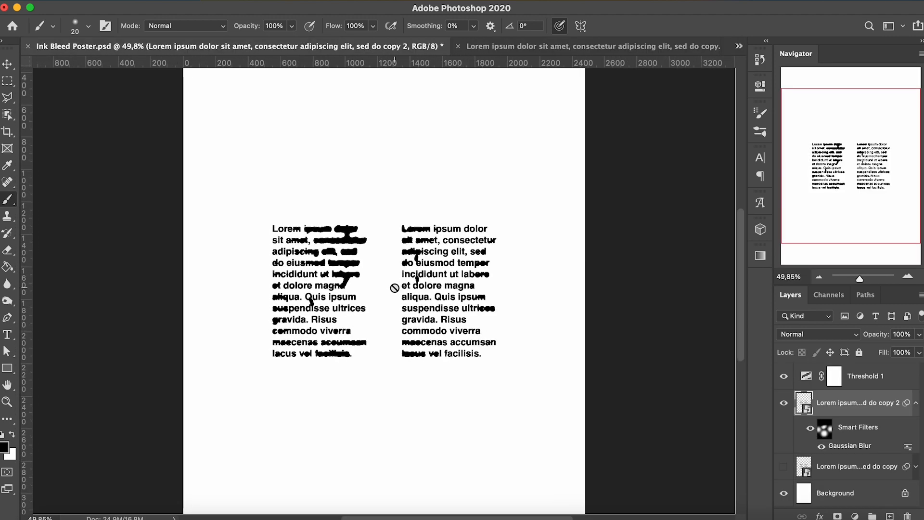
key("super+plus")
key("super+plus")
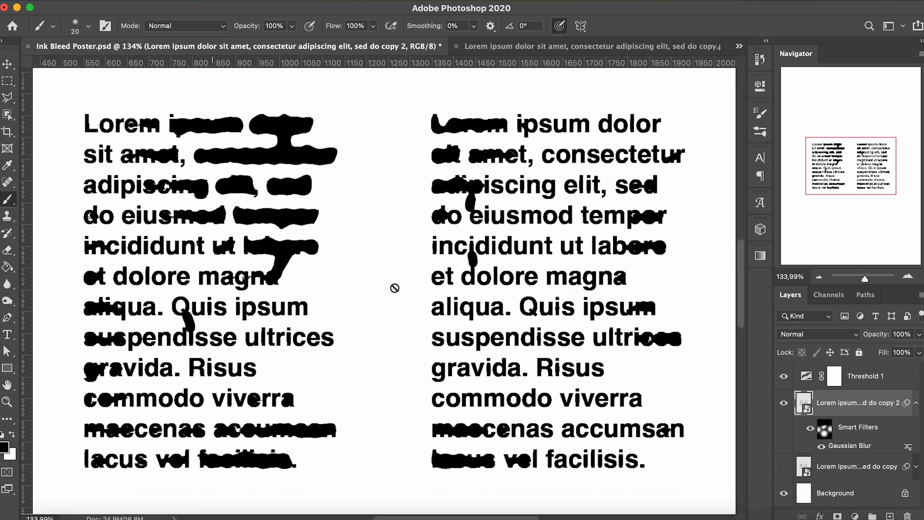
scroll(394, 287, "up", 1)
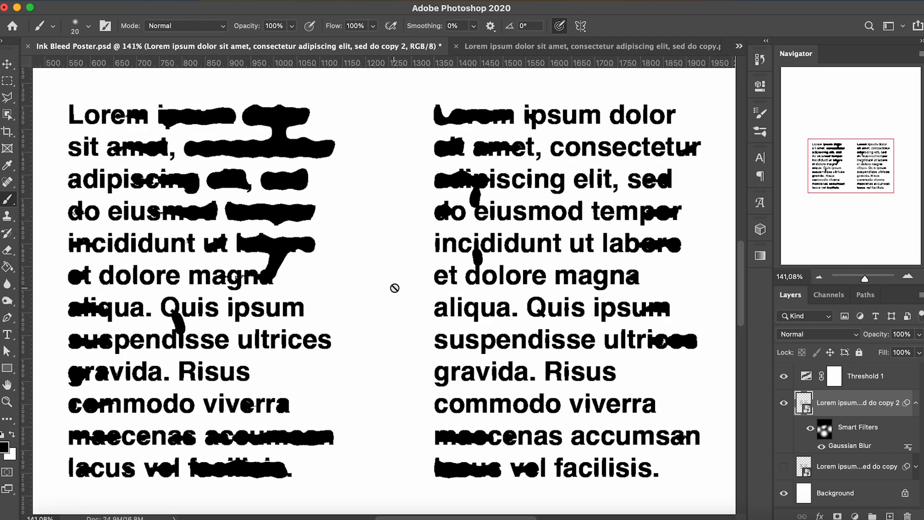